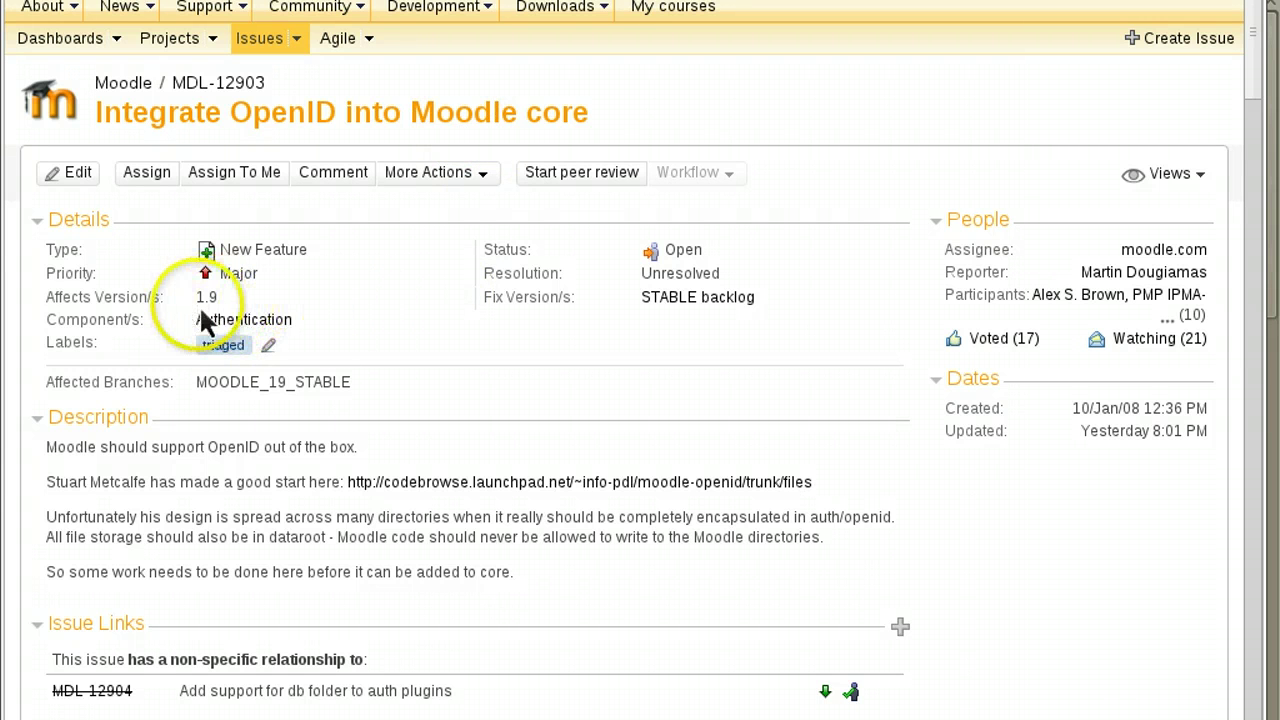
Read through the comments on Moodle Tracker issue MDL-12903 about OpenID integration.
scroll(499, 316, "down", 10)
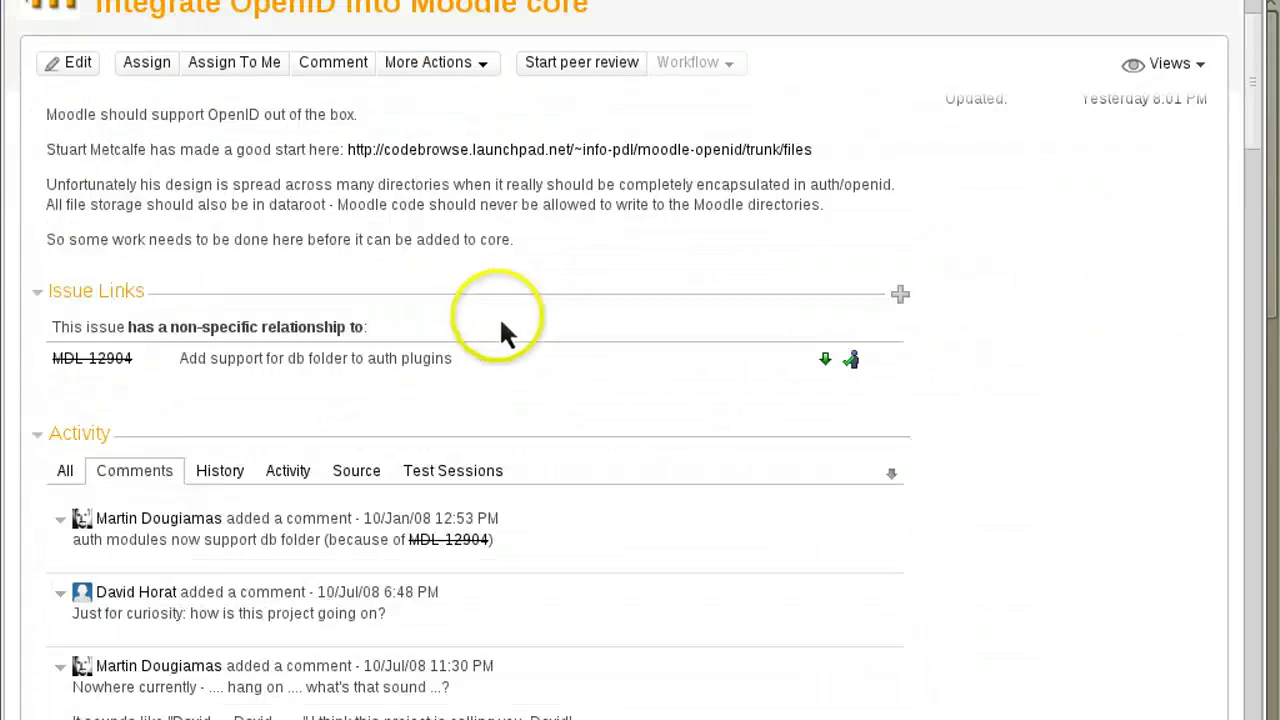
scroll(525, 334, "down", 20)
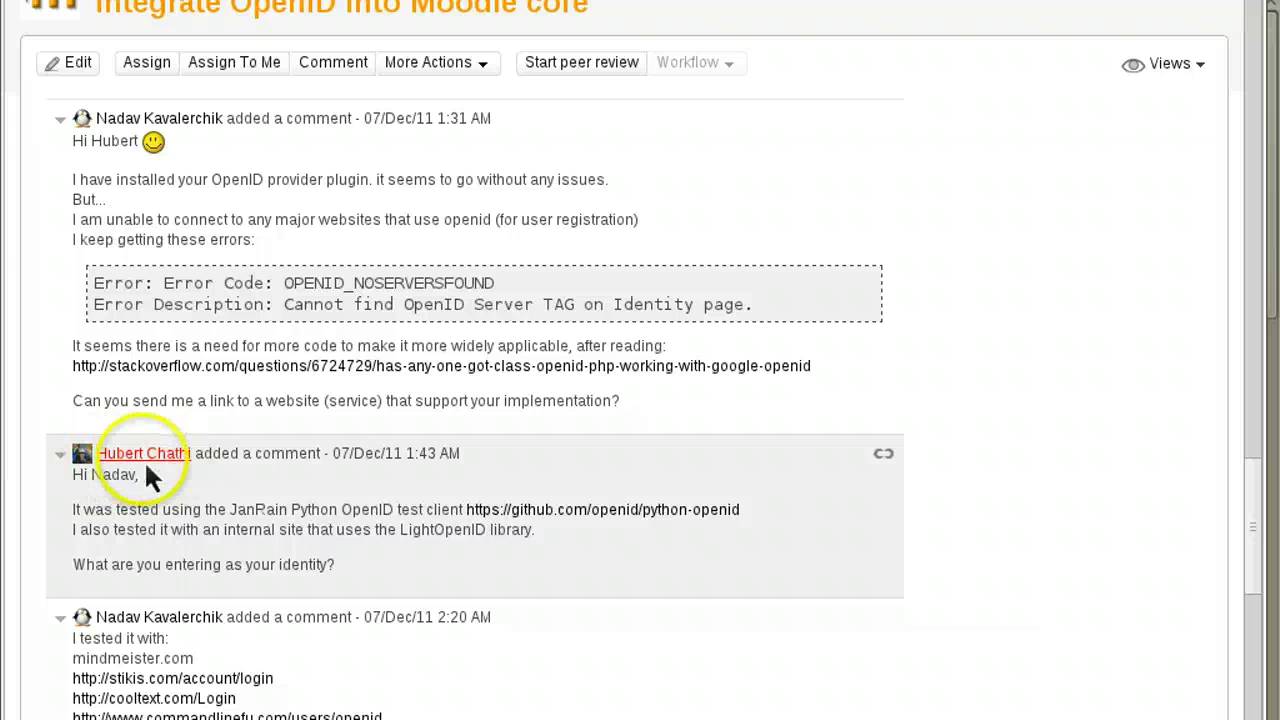
mouse_move(171, 461)
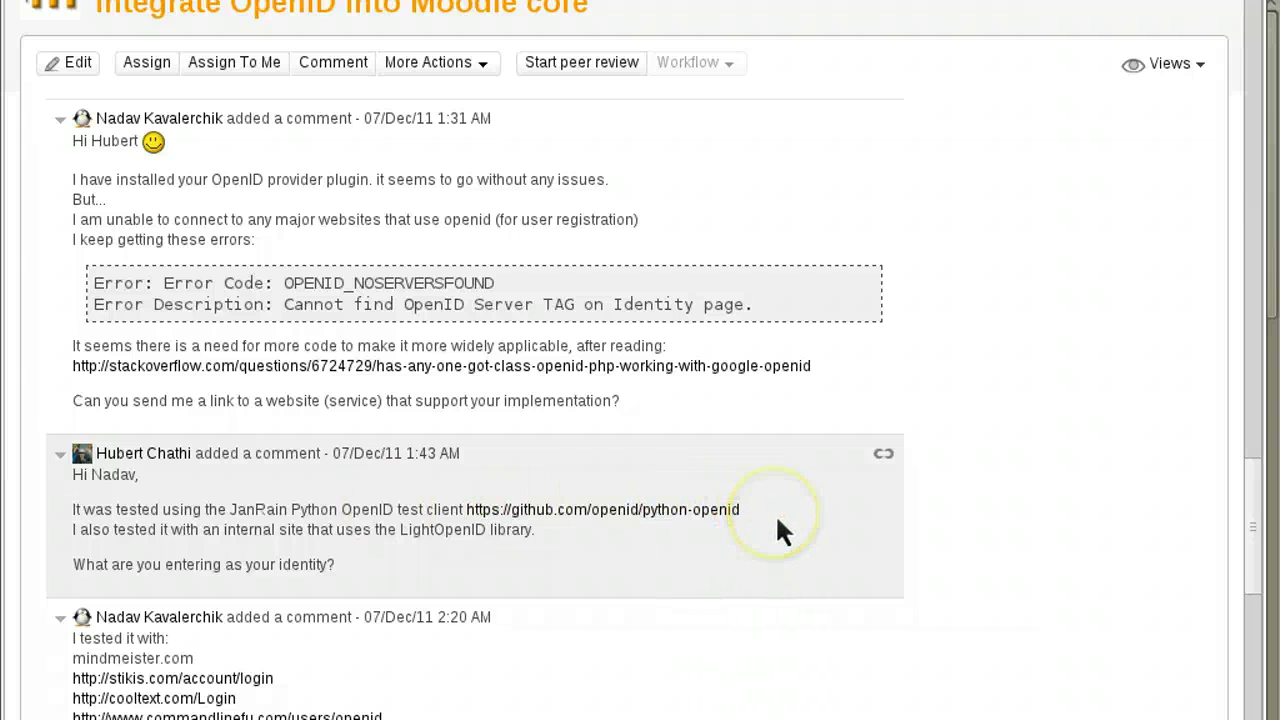
scroll(775, 513, "down", 3)
scroll(774, 513, "down", 2)
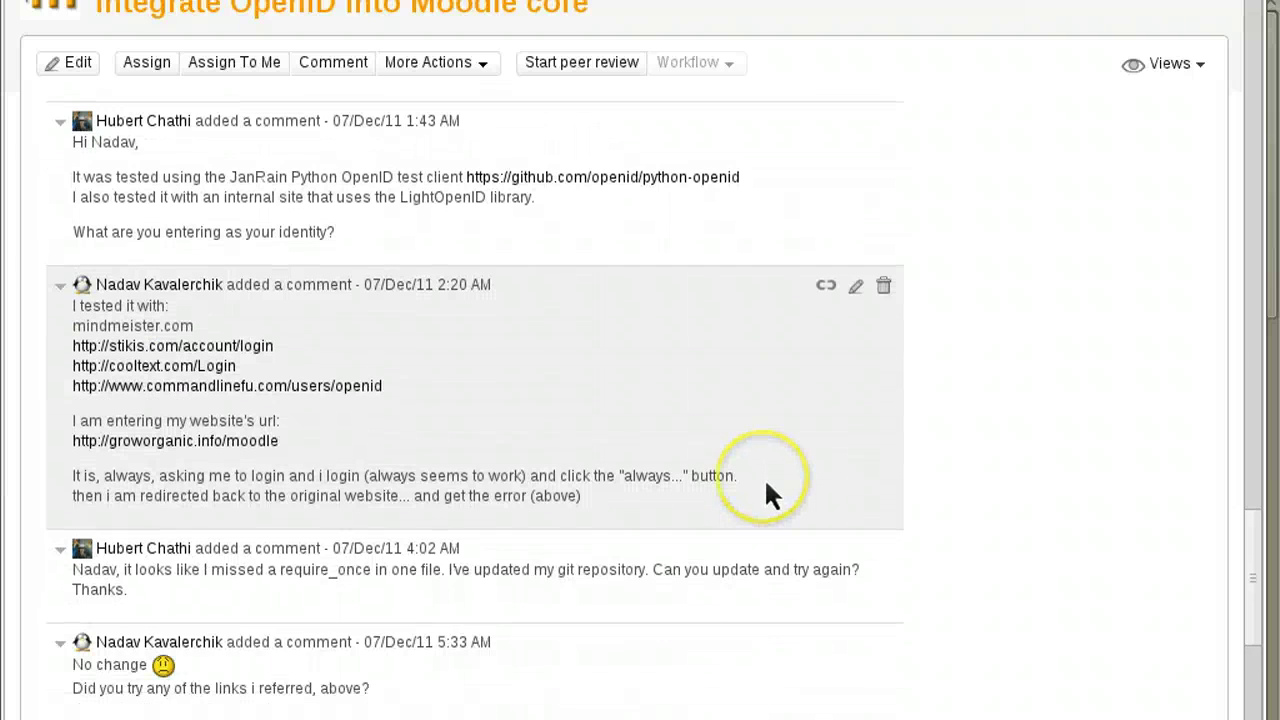
scroll(764, 477, "down", 2)
scroll(764, 476, "down", 2)
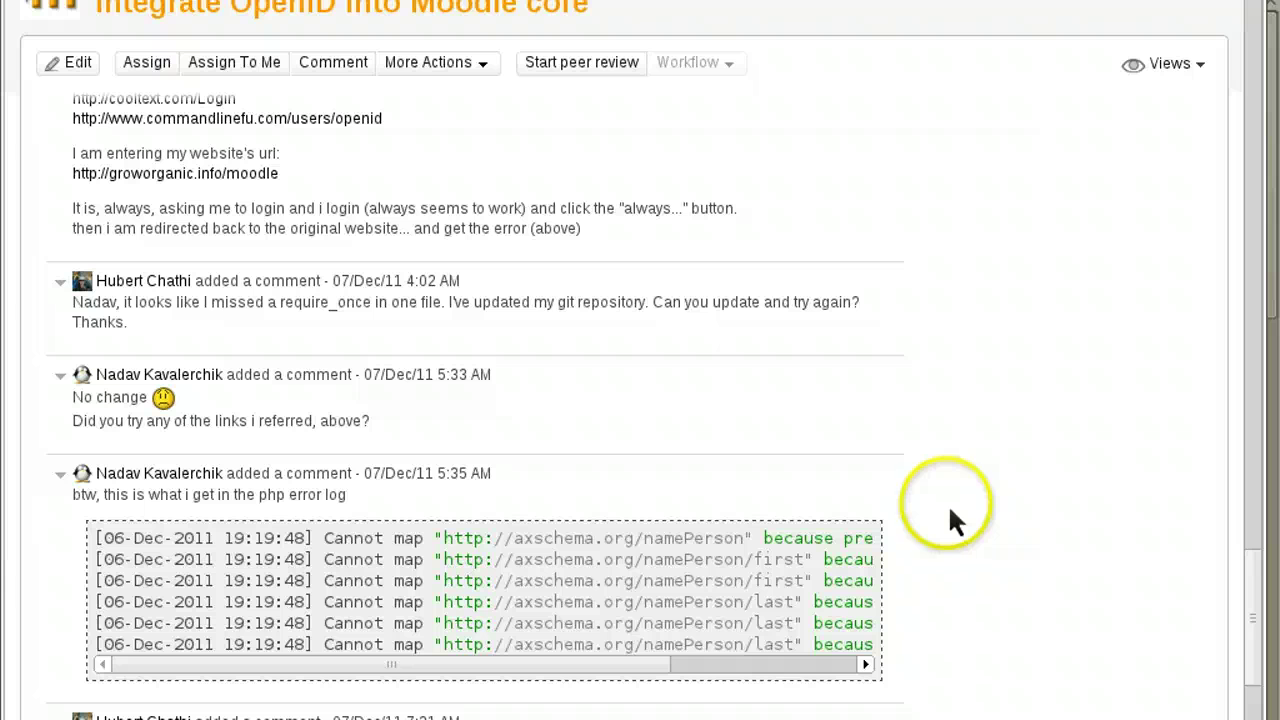
scroll(948, 504, "down", 8)
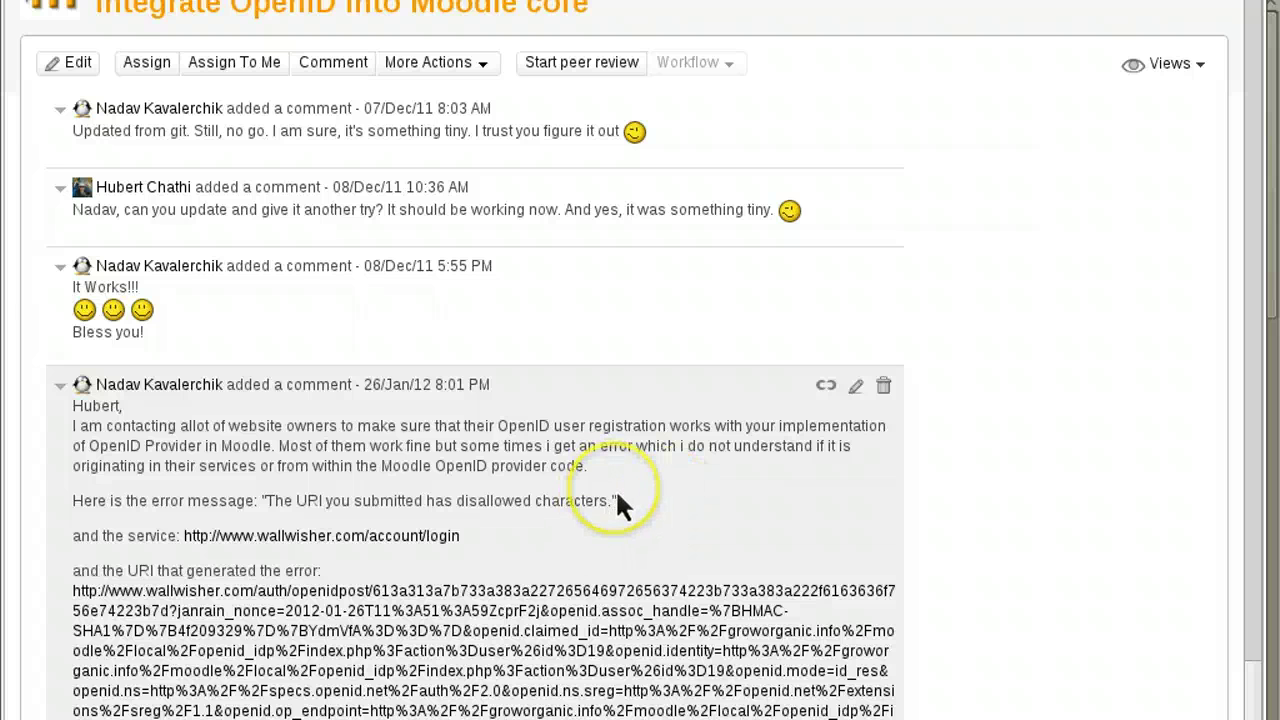
scroll(650, 487, "up", 3)
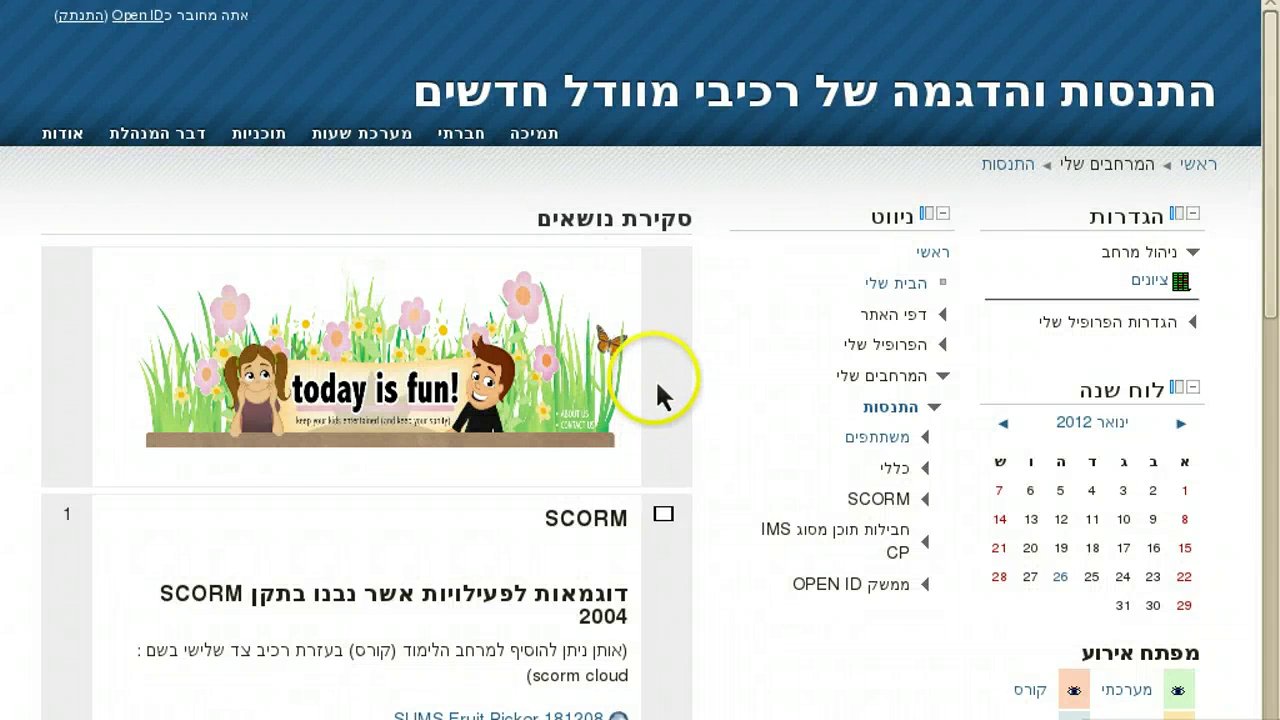
Open the MindMap (MindMiester.com) activity in the course's OPEN ID section.
scroll(659, 394, "down", 10)
scroll(660, 400, "down", 9)
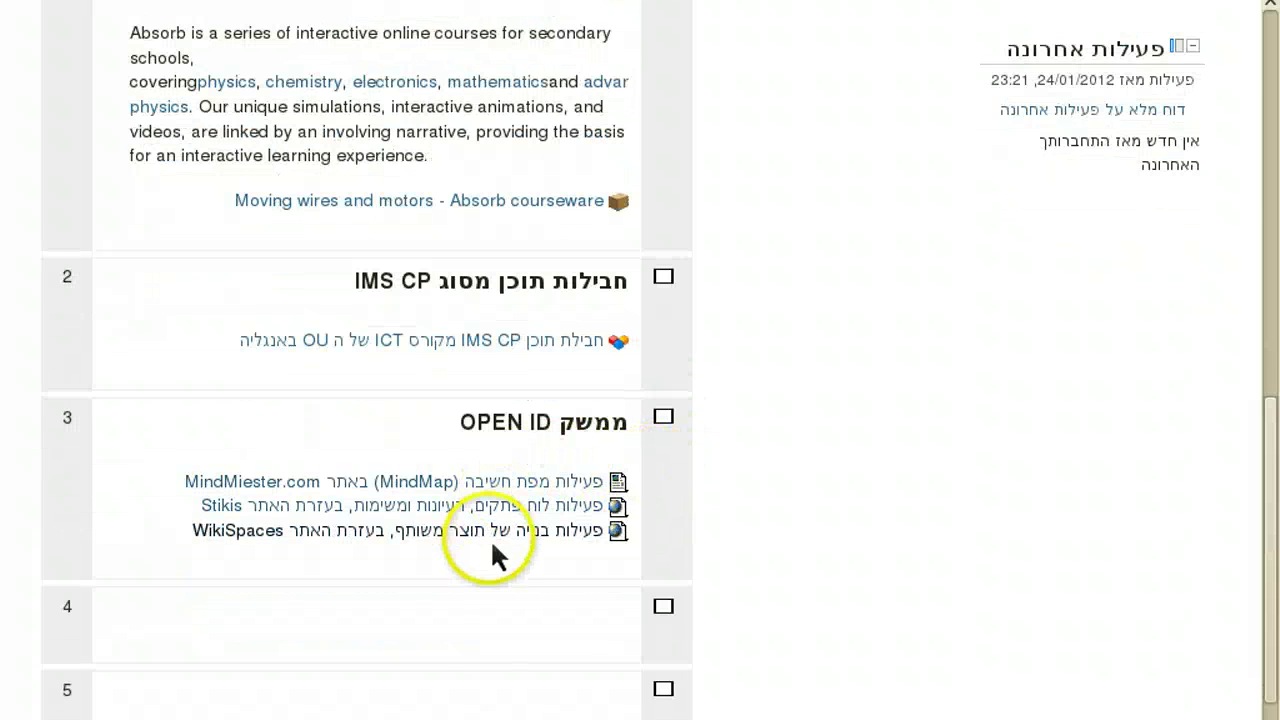
left_click(415, 484)
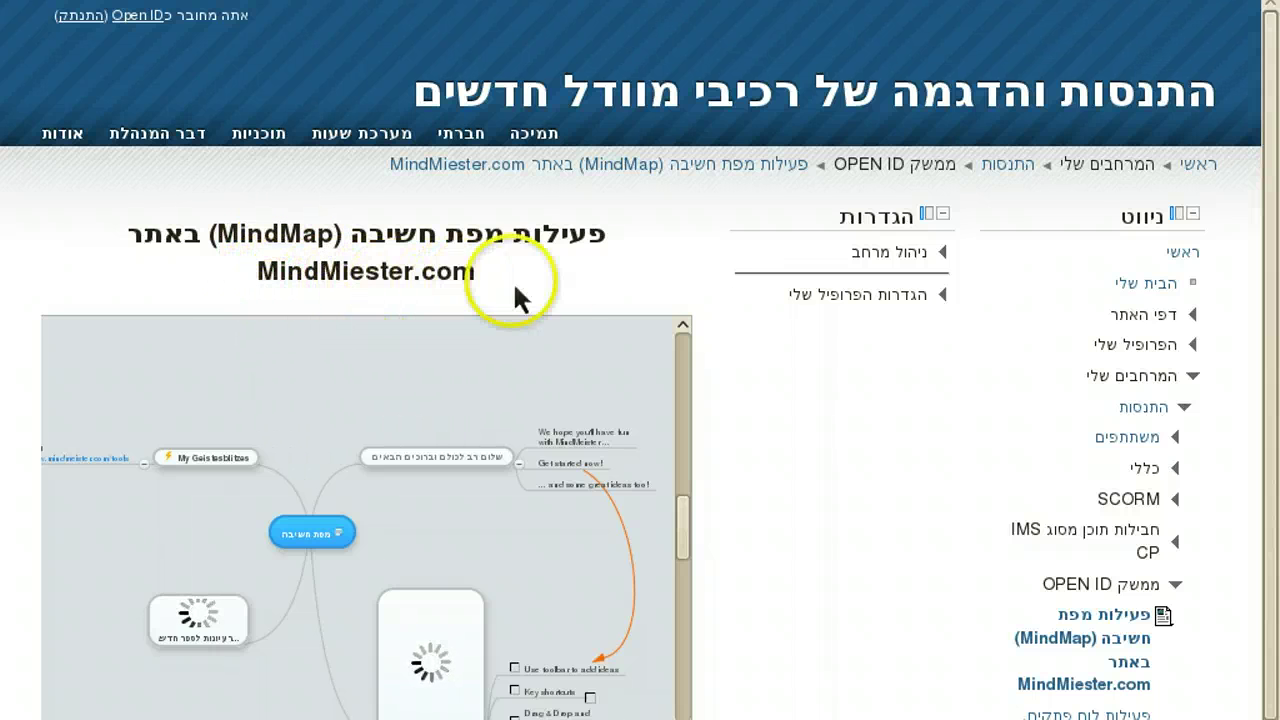
Zoom the embedded mind map in two levels, pan it, then view it full-window on MindMeister.
scroll(726, 358, "down", 3)
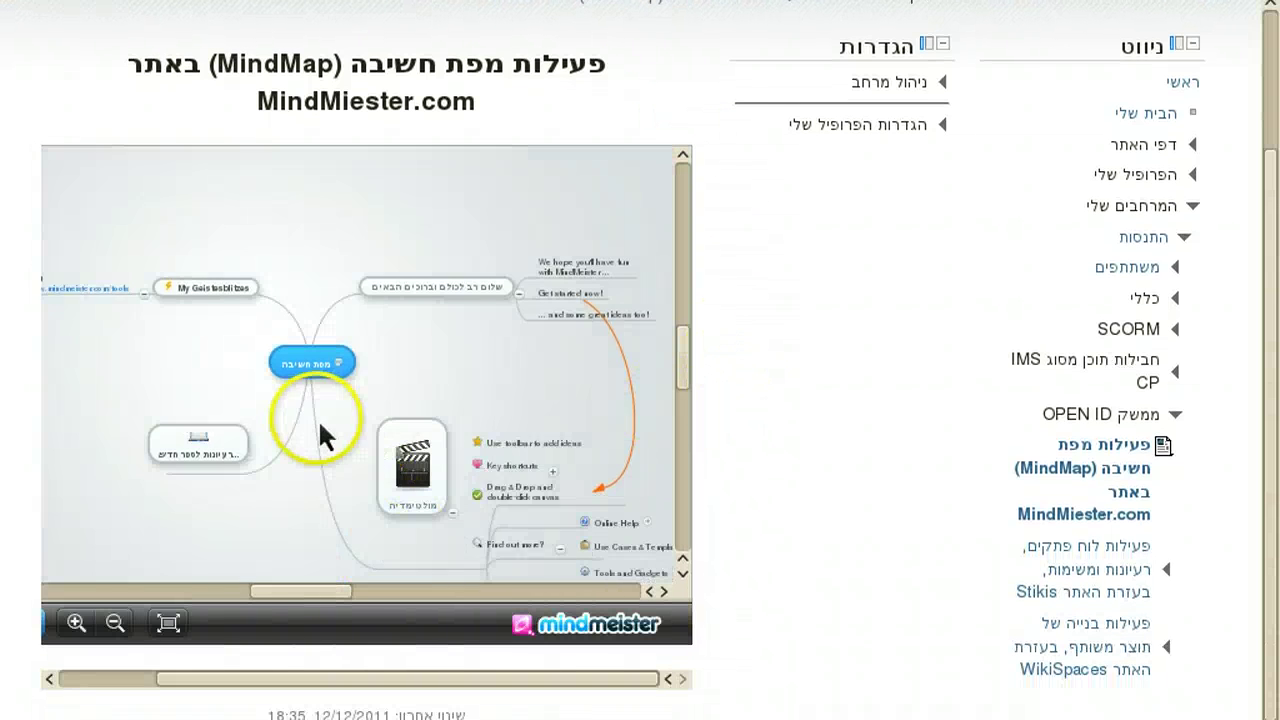
left_click(75, 622)
left_click(78, 625)
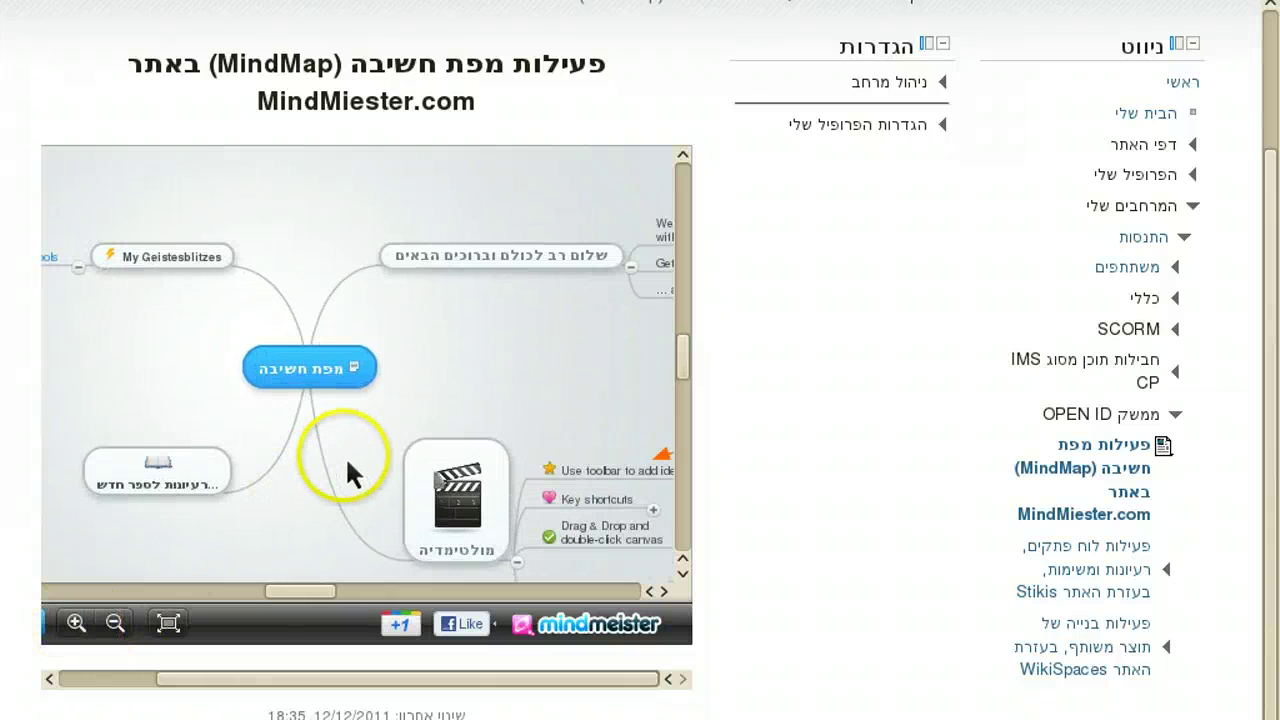
left_click_drag(345, 456, 326, 399)
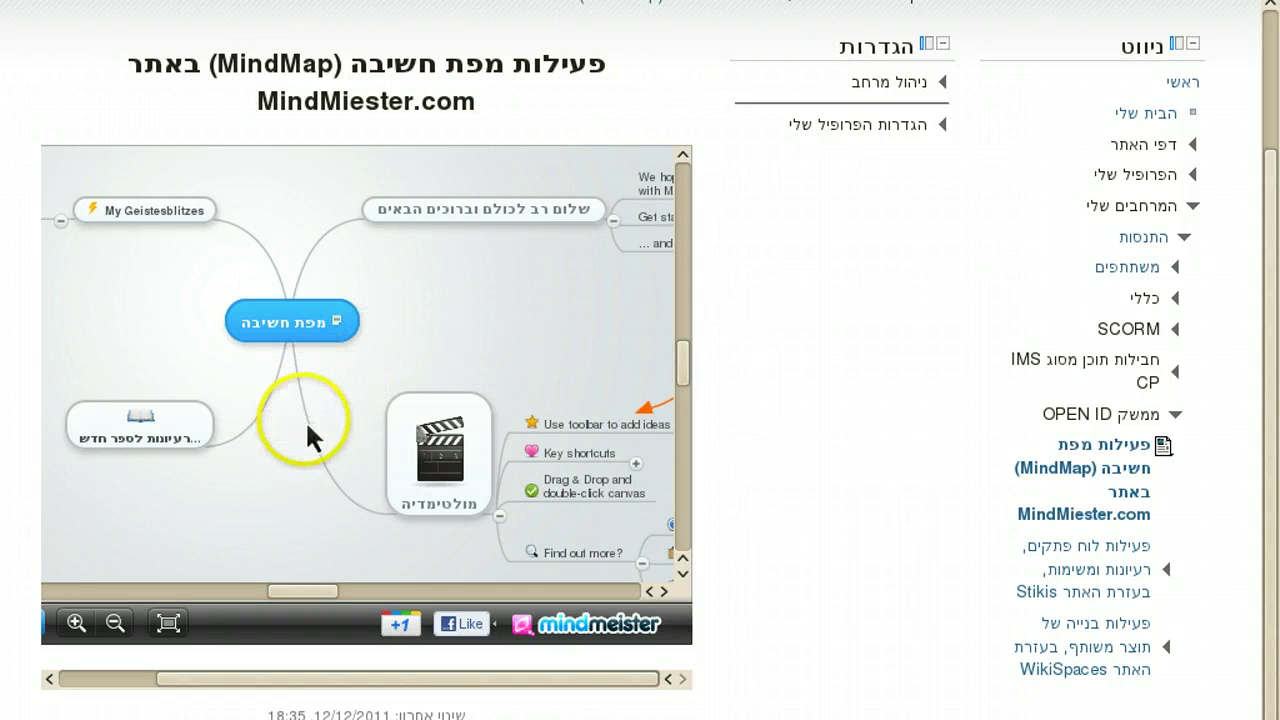
left_click_drag(343, 410, 311, 412)
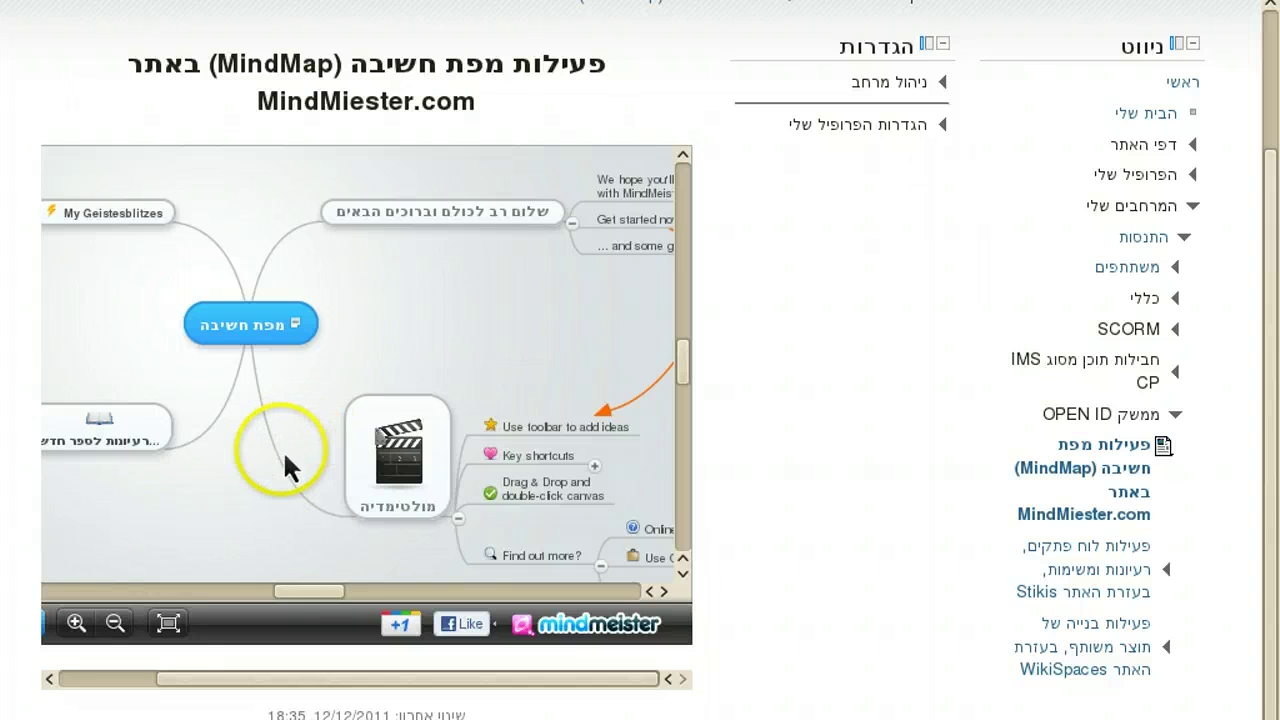
left_click(169, 626)
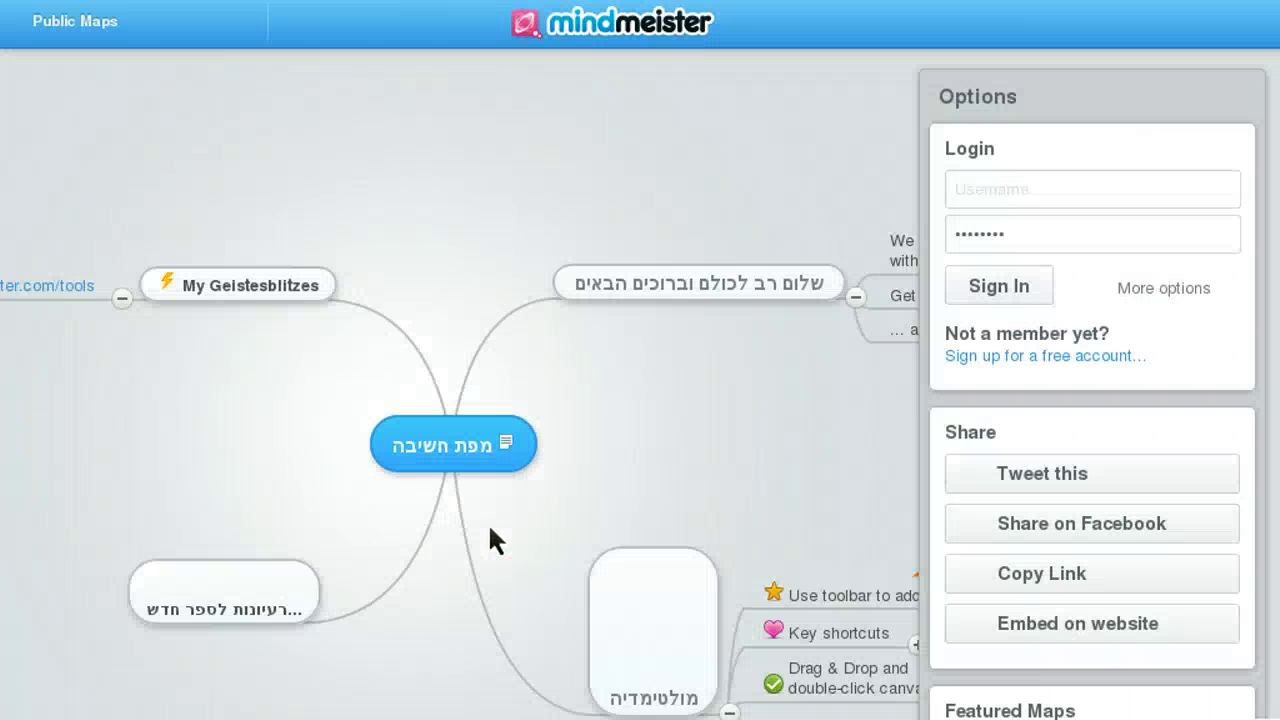
Choose OpenID from MindMeister's additional login options.
left_click(407, 211)
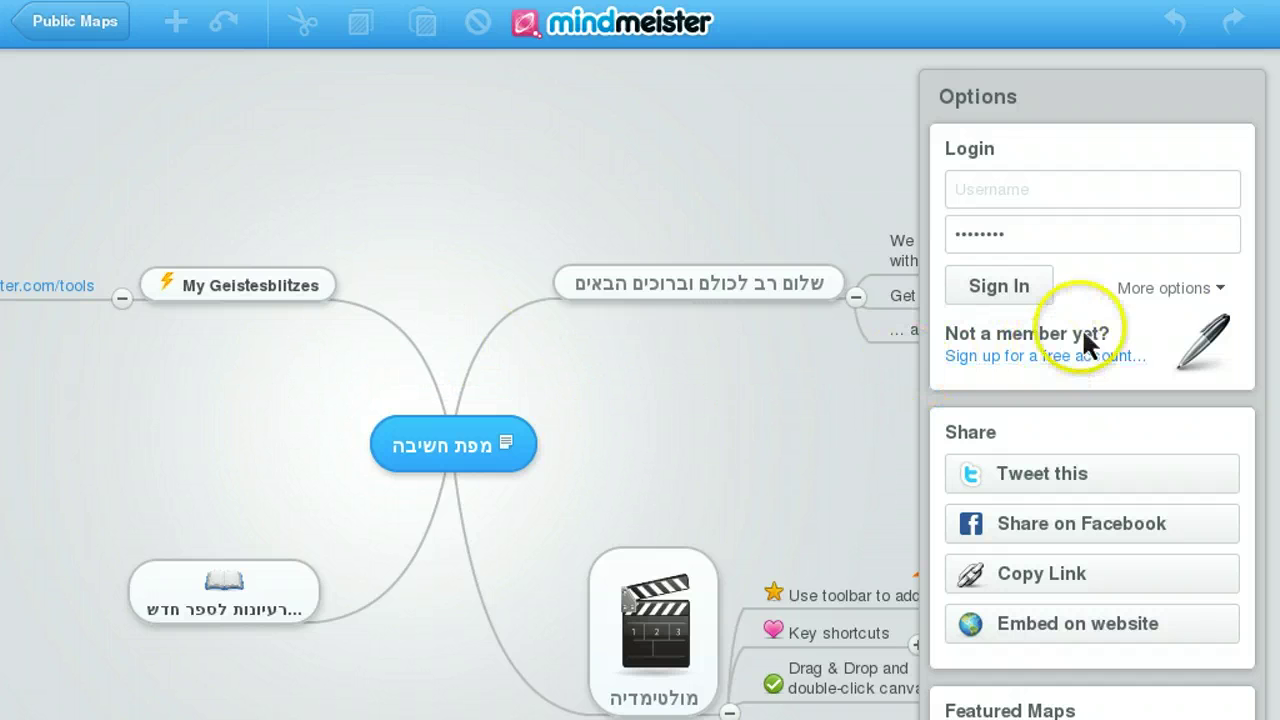
left_click(1160, 298)
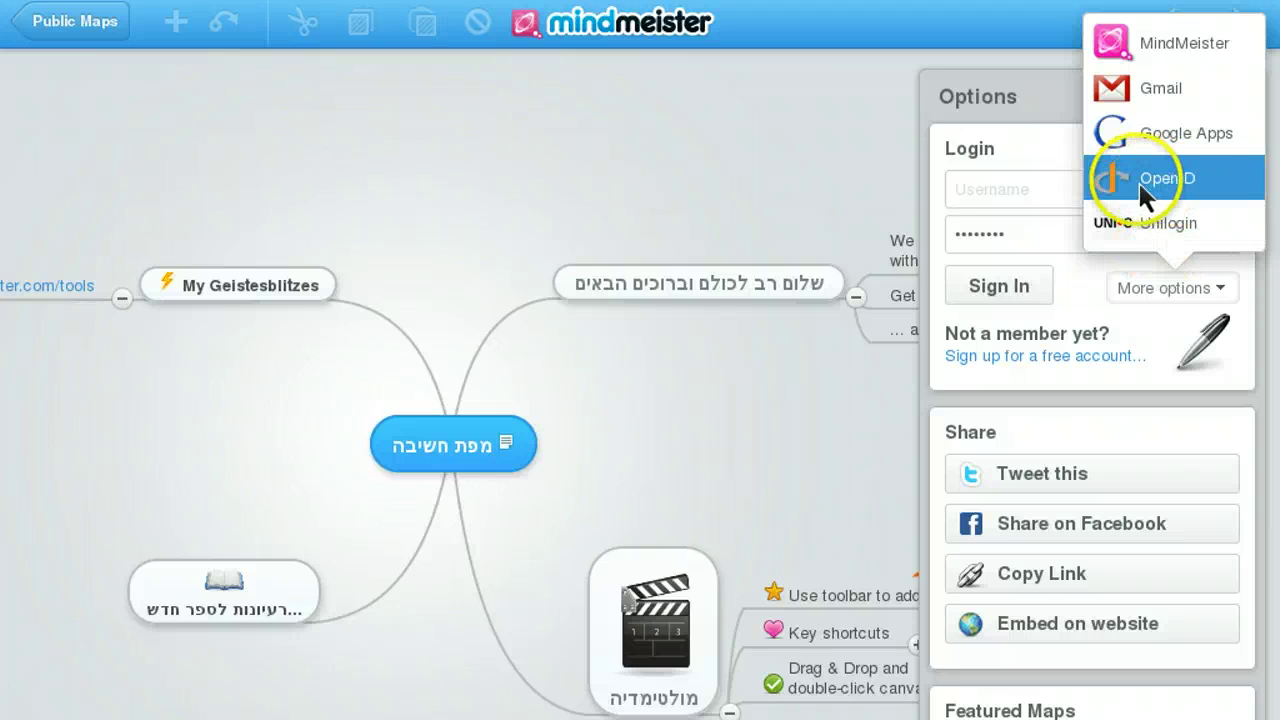
left_click(1184, 182)
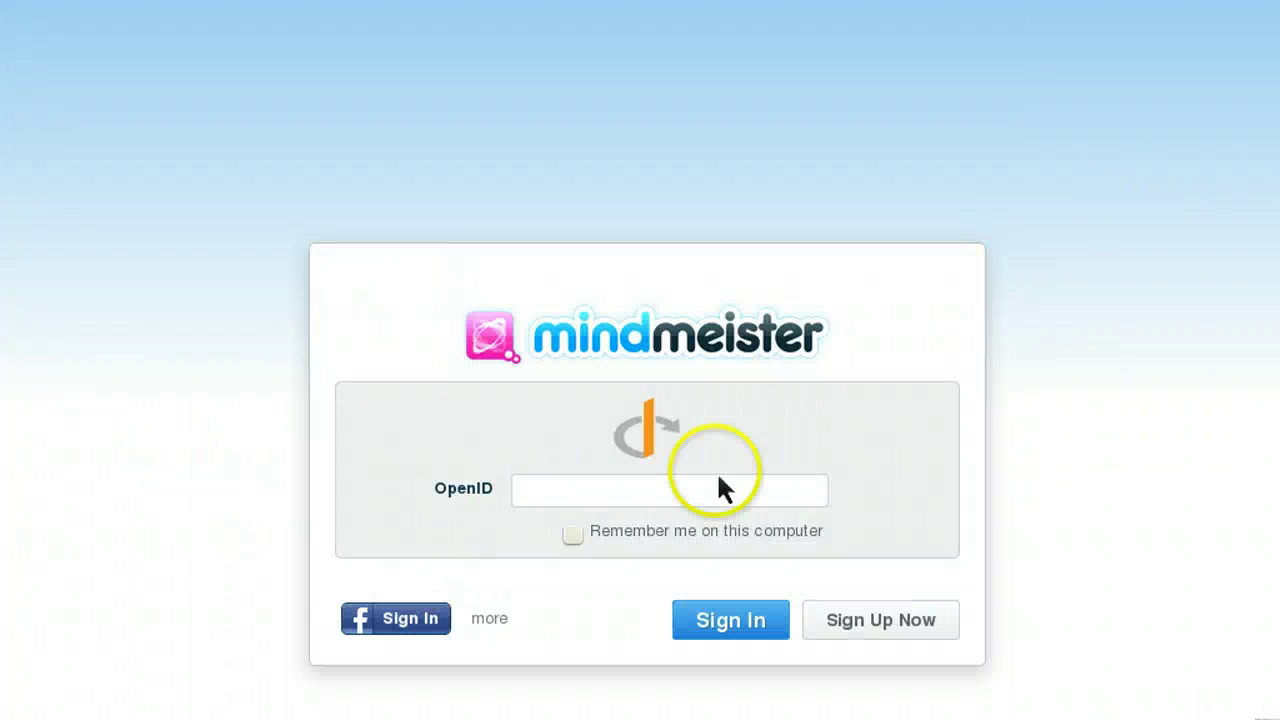
Sign in to MindMeister using the saved Moodle site OpenID address.
left_click(650, 492)
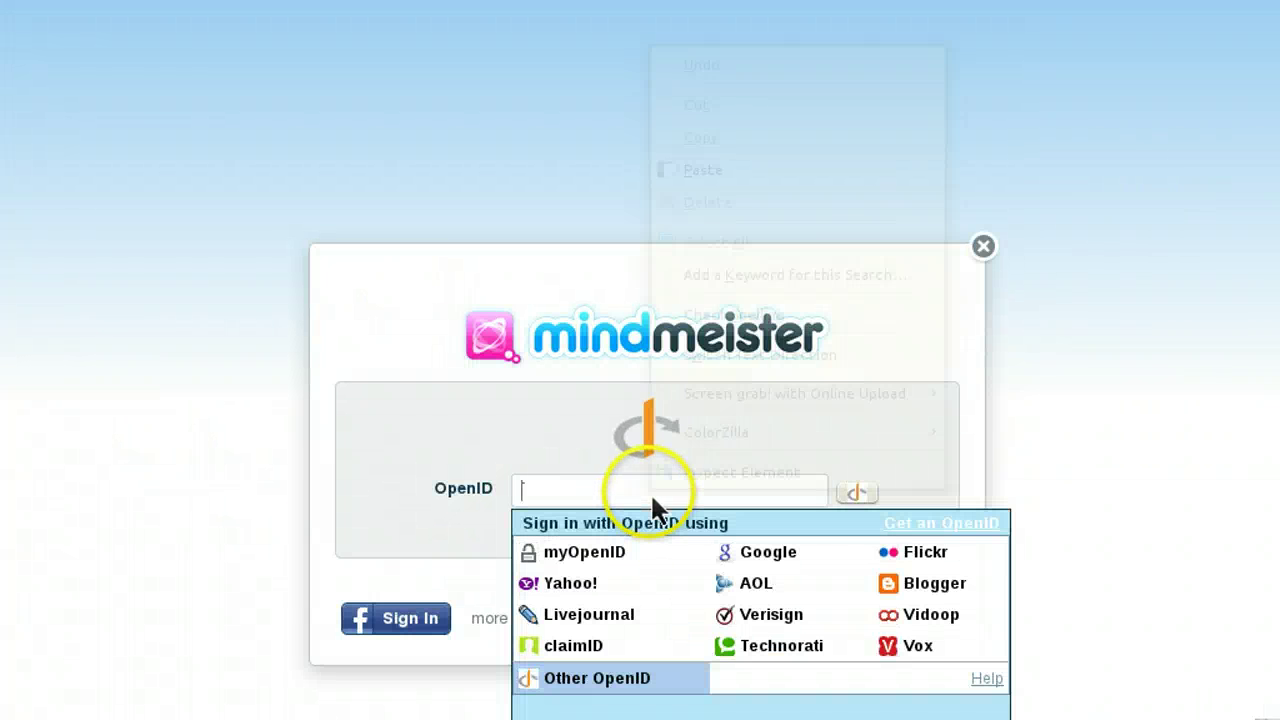
left_click(574, 496)
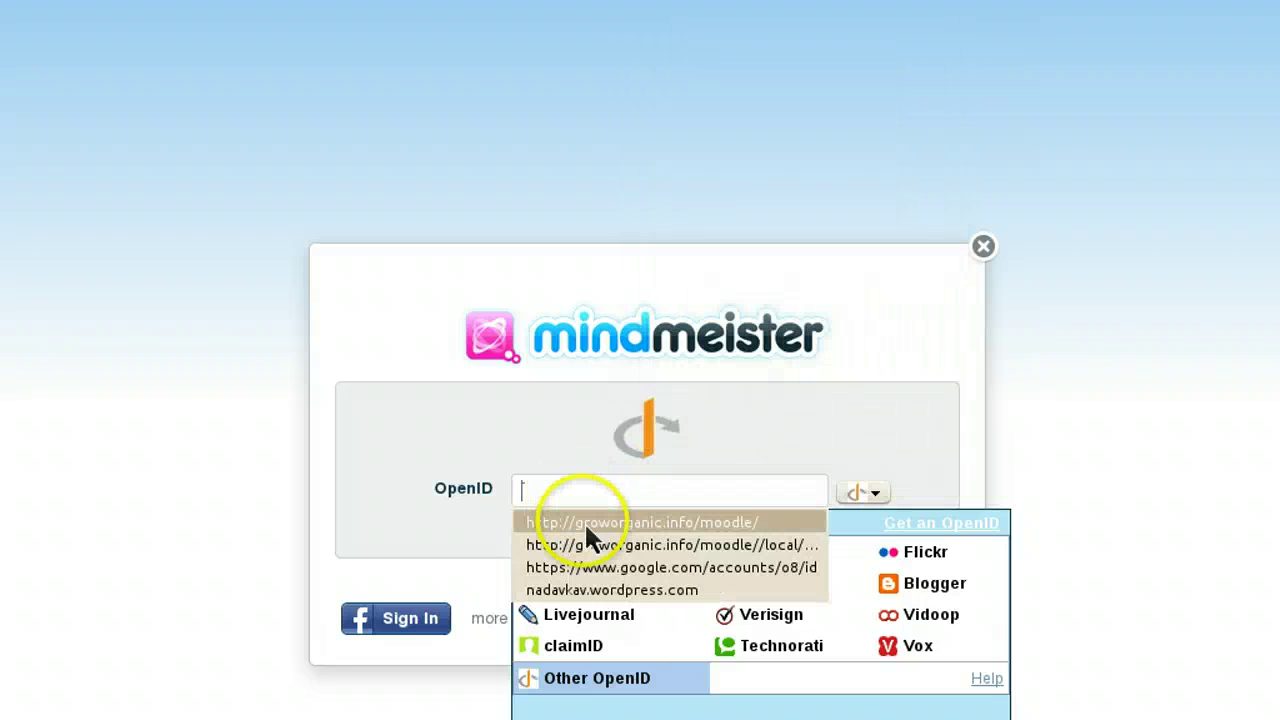
left_click(584, 521)
left_click(874, 432)
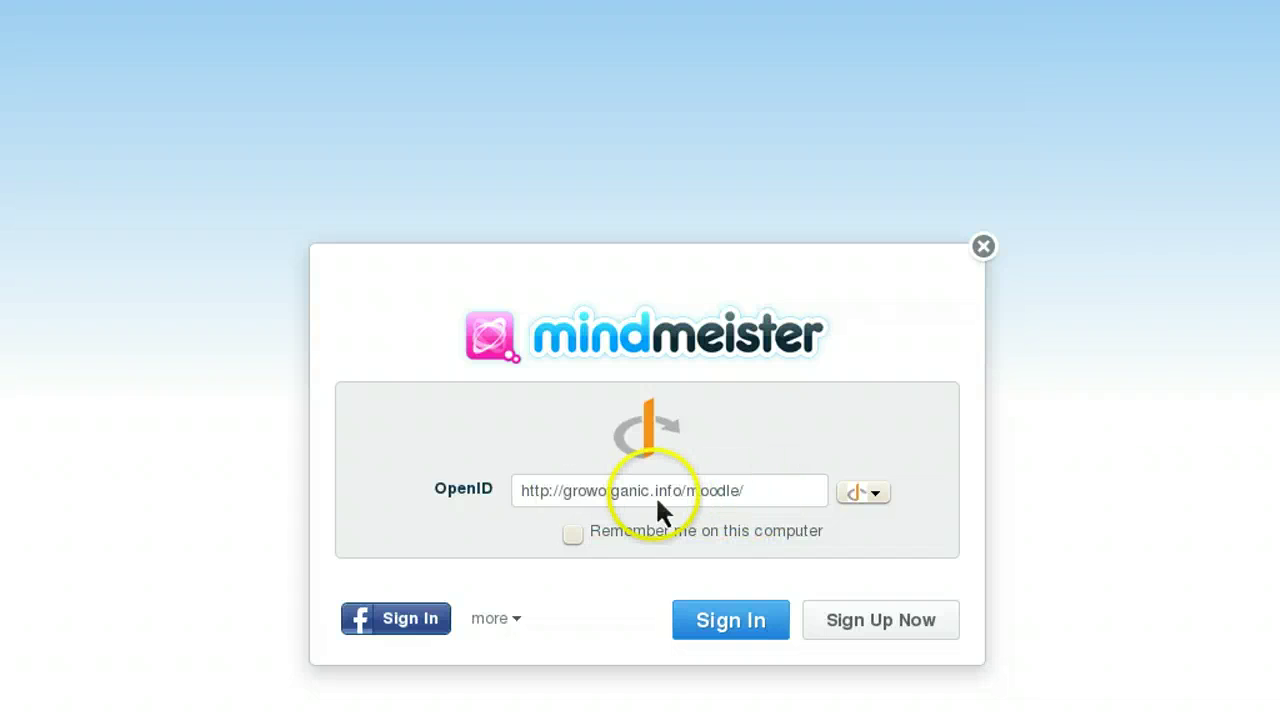
left_click(734, 630)
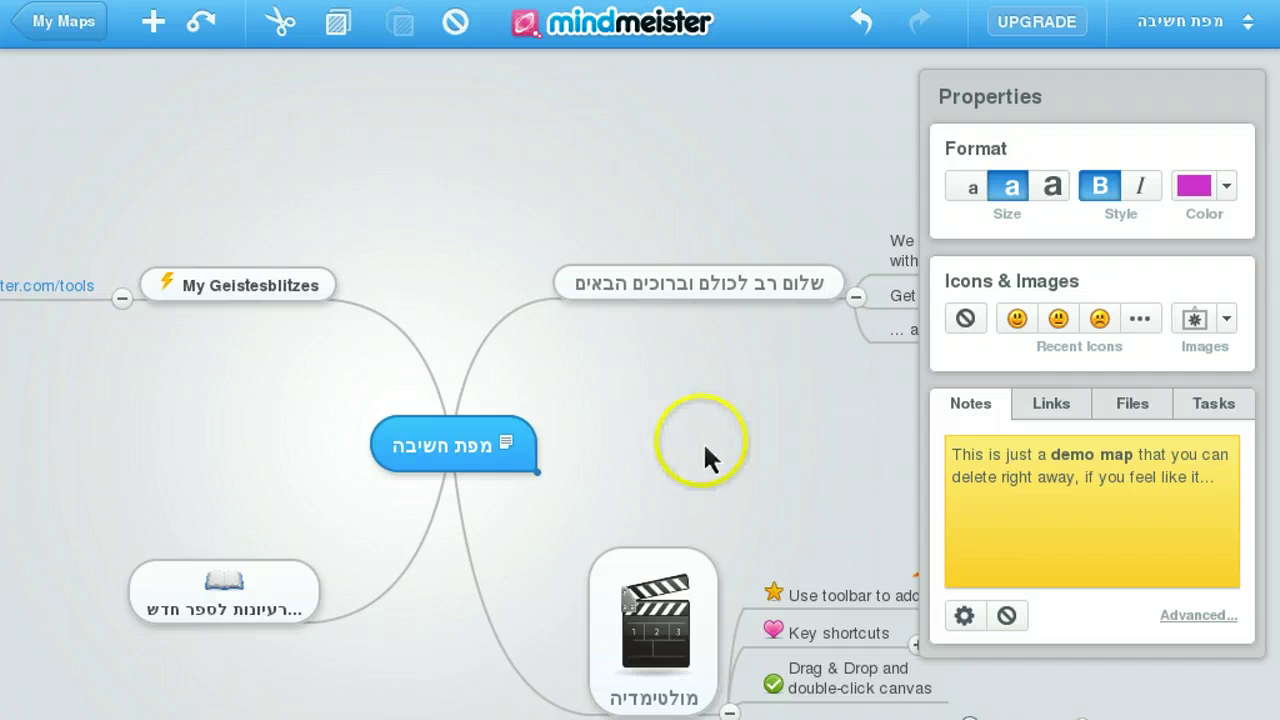
Pan the map to the right-hand branches, then exit full-window back to Moodle.
left_click_drag(705, 448, 530, 402)
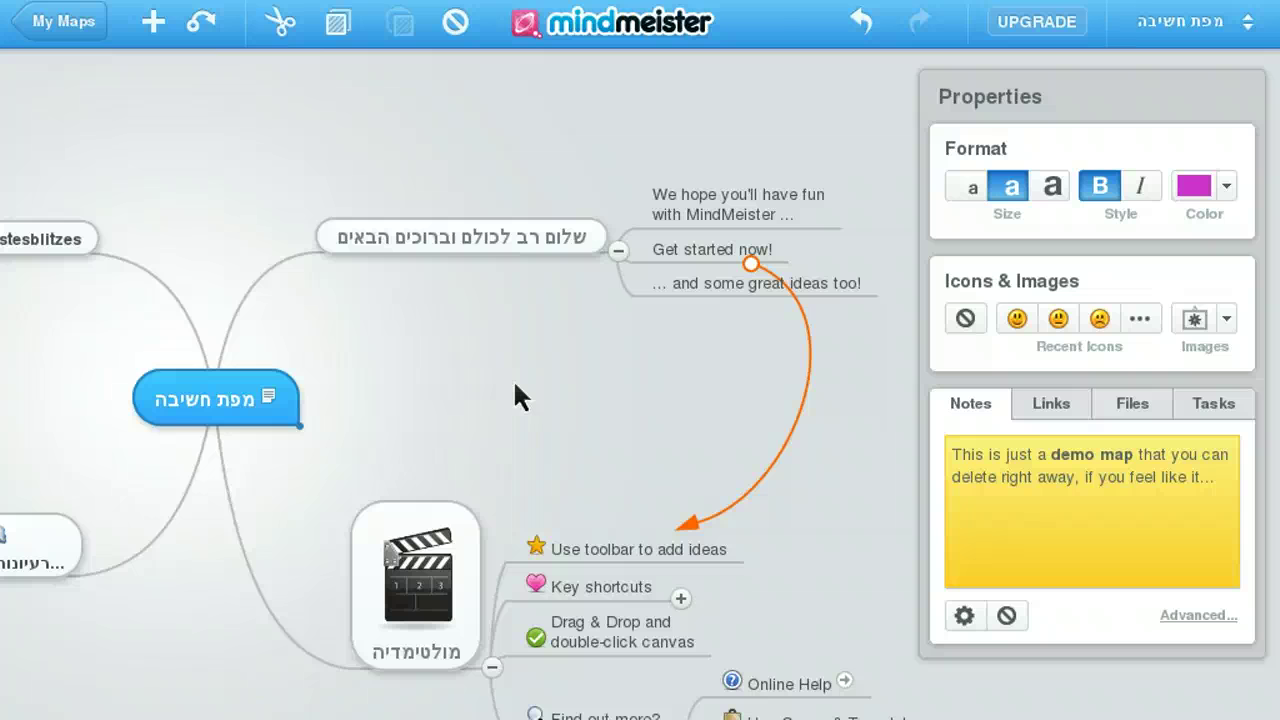
left_click(526, 394)
key("Escape")
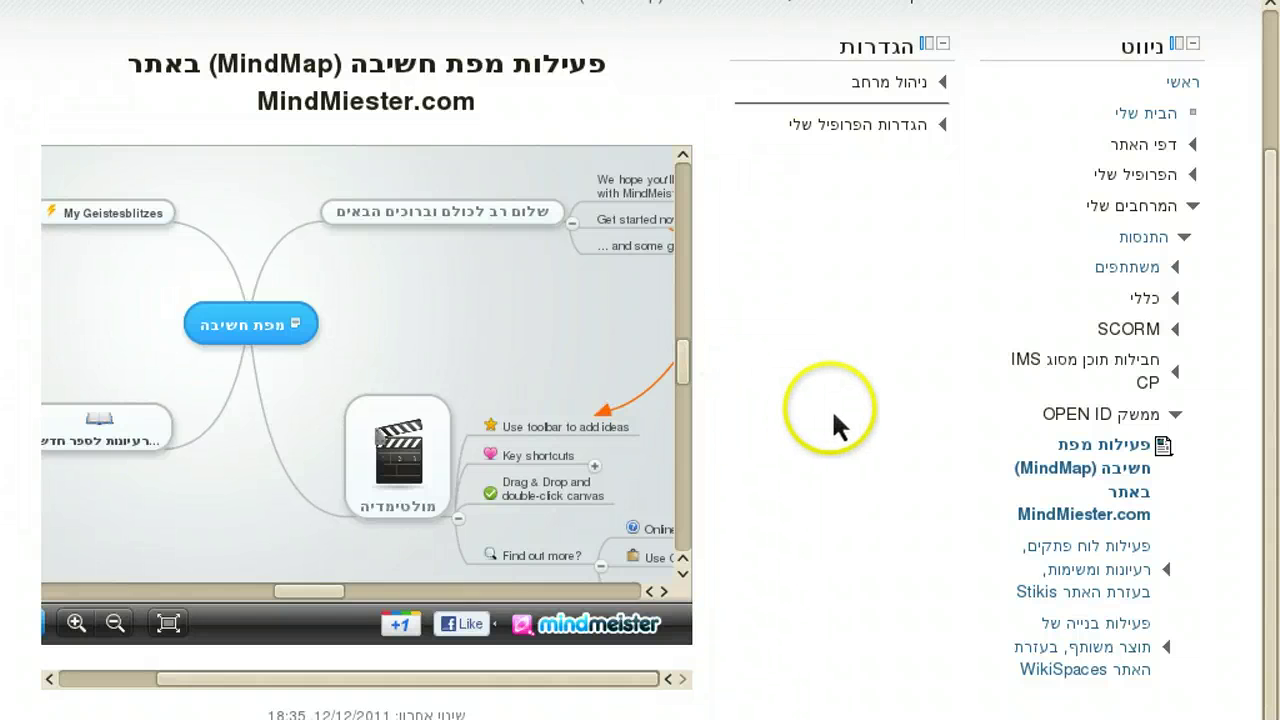
Return to the התנסות course page via the Navigation block and scroll down it.
scroll(890, 395, "up", 1)
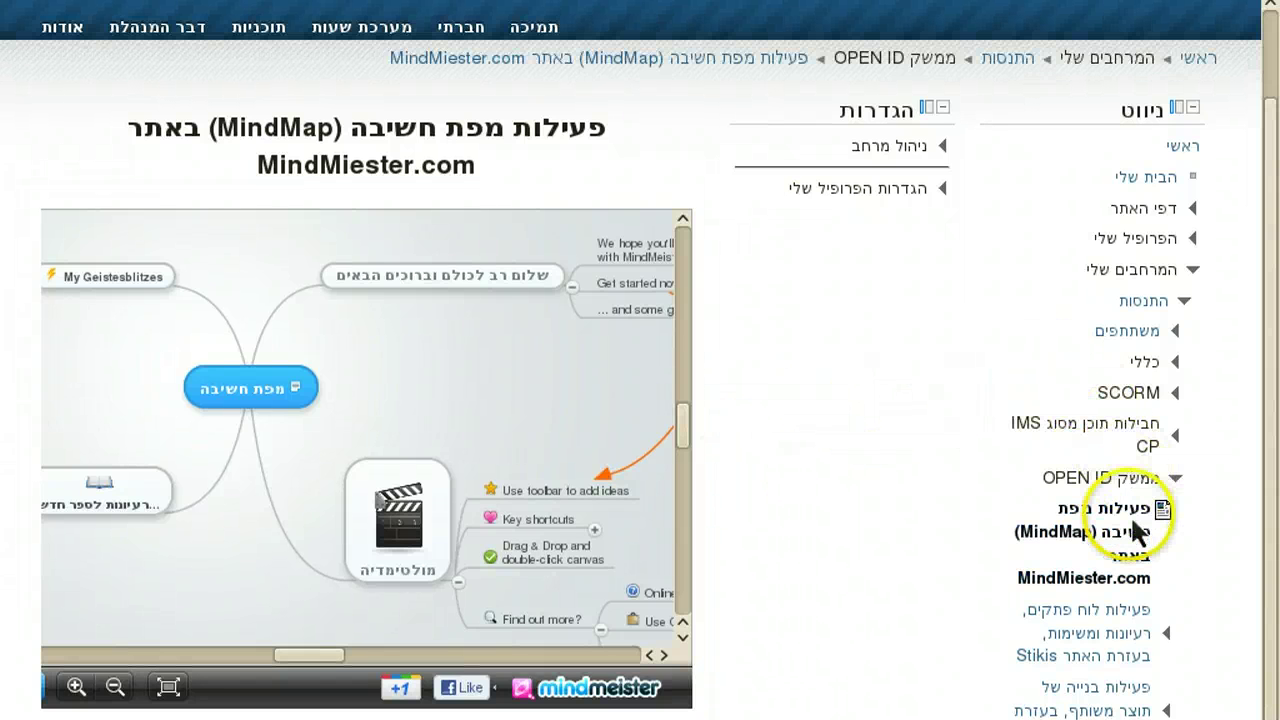
left_click(1141, 300)
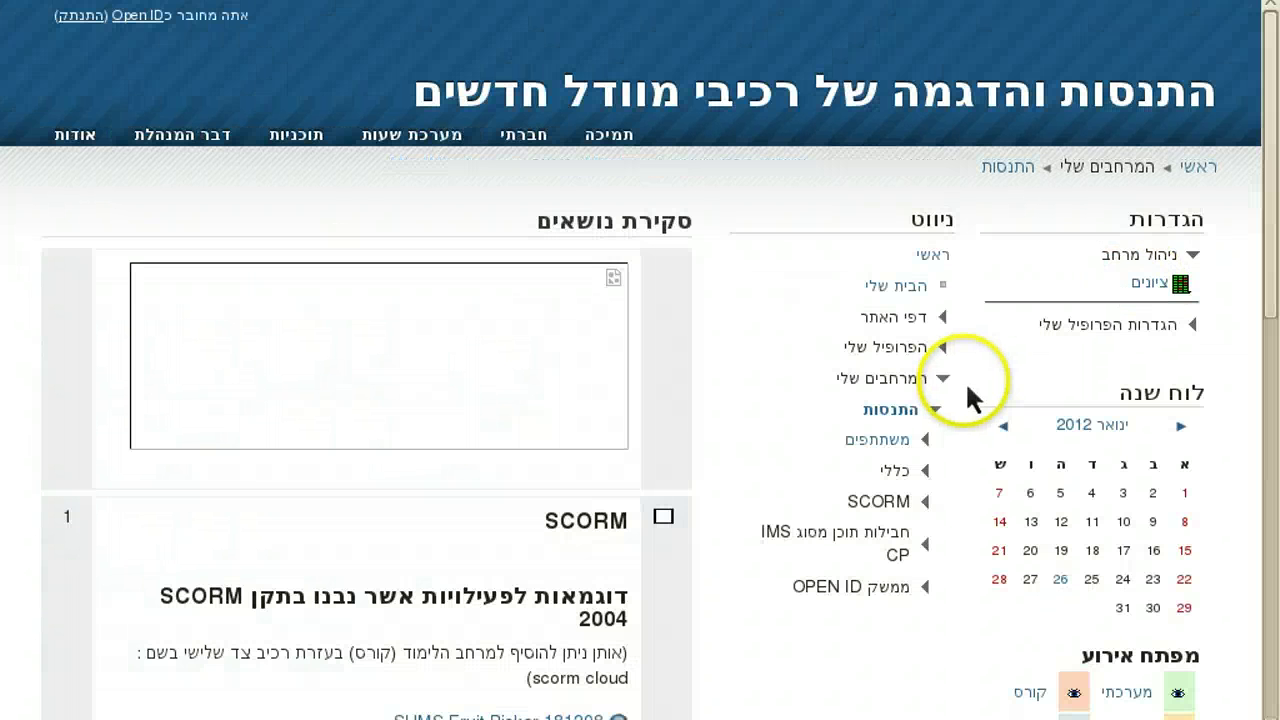
scroll(734, 434, "down", 4)
scroll(734, 450, "down", 6)
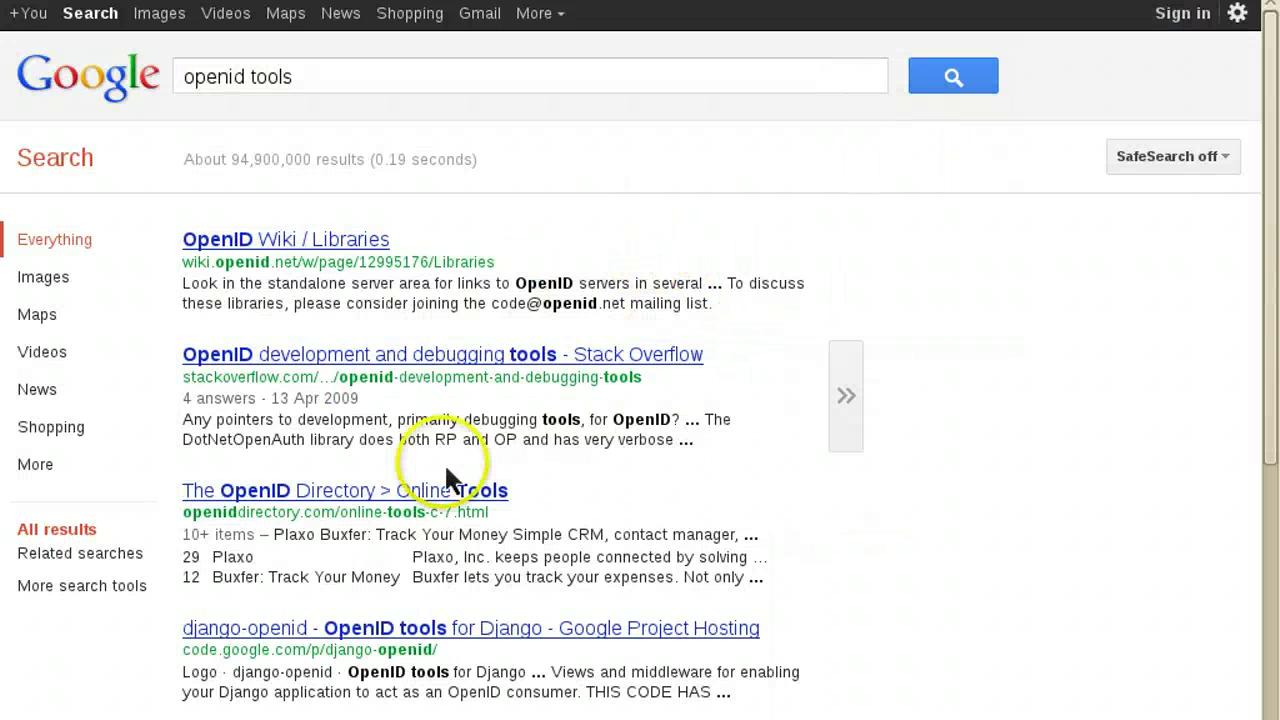
Open The OpenID Directory > Online Tools result from the 'openid tools' search.
left_click(419, 488)
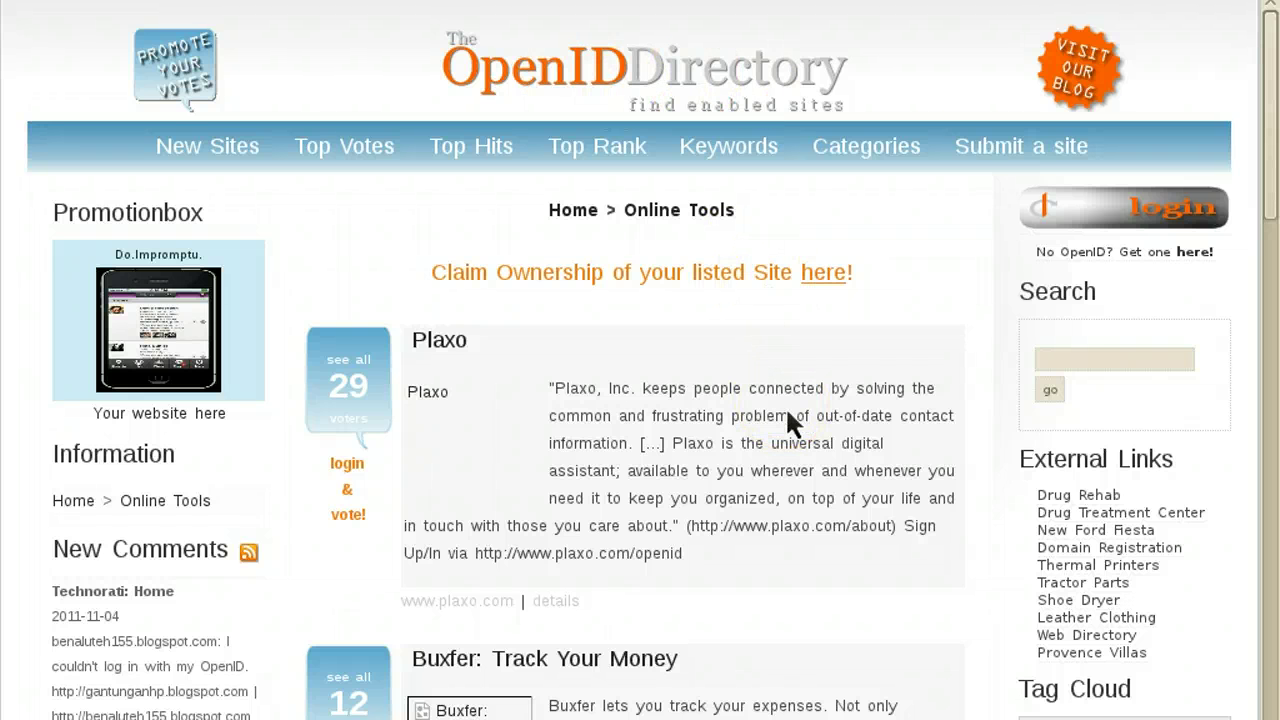
scroll(787, 413, "down", 5)
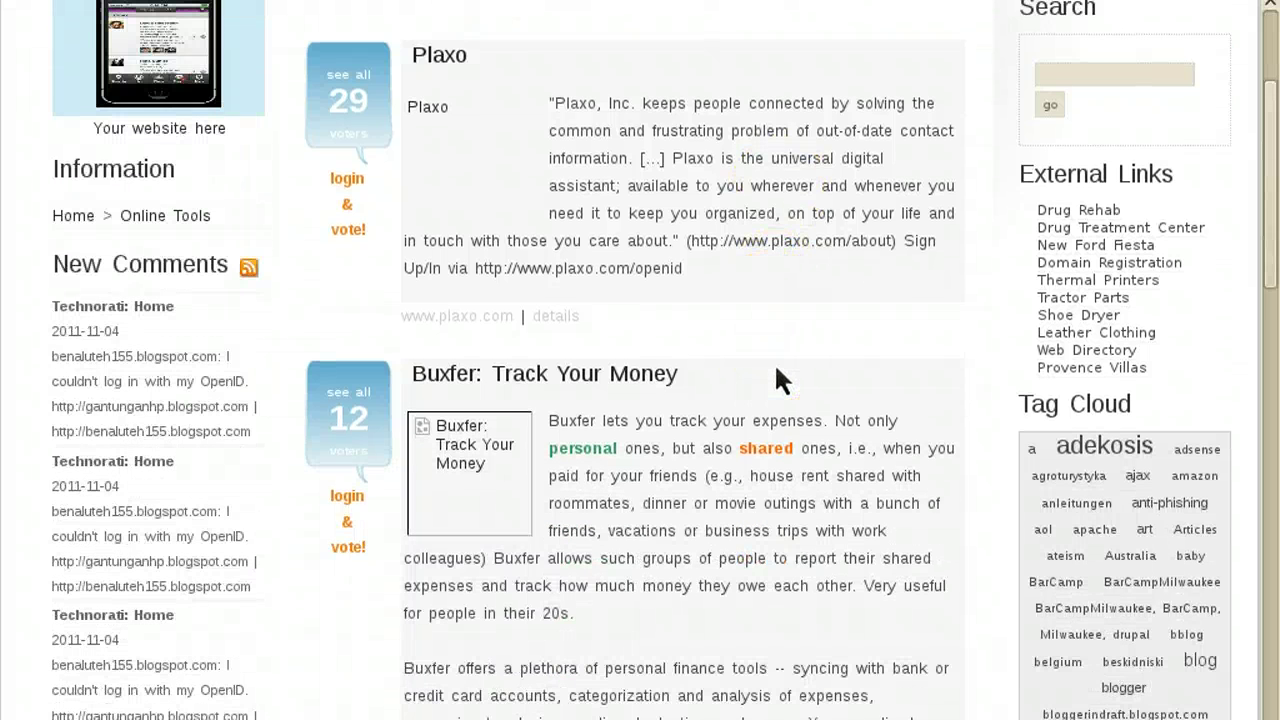
scroll(774, 362, "up", 5)
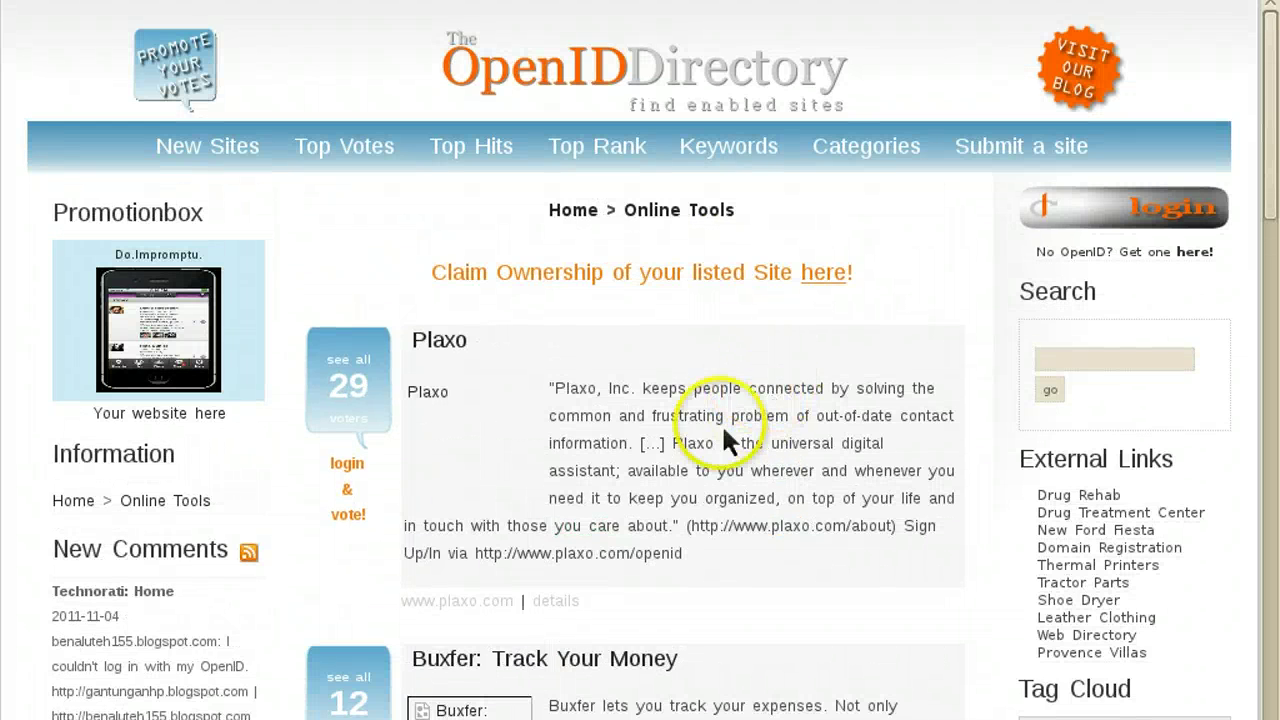